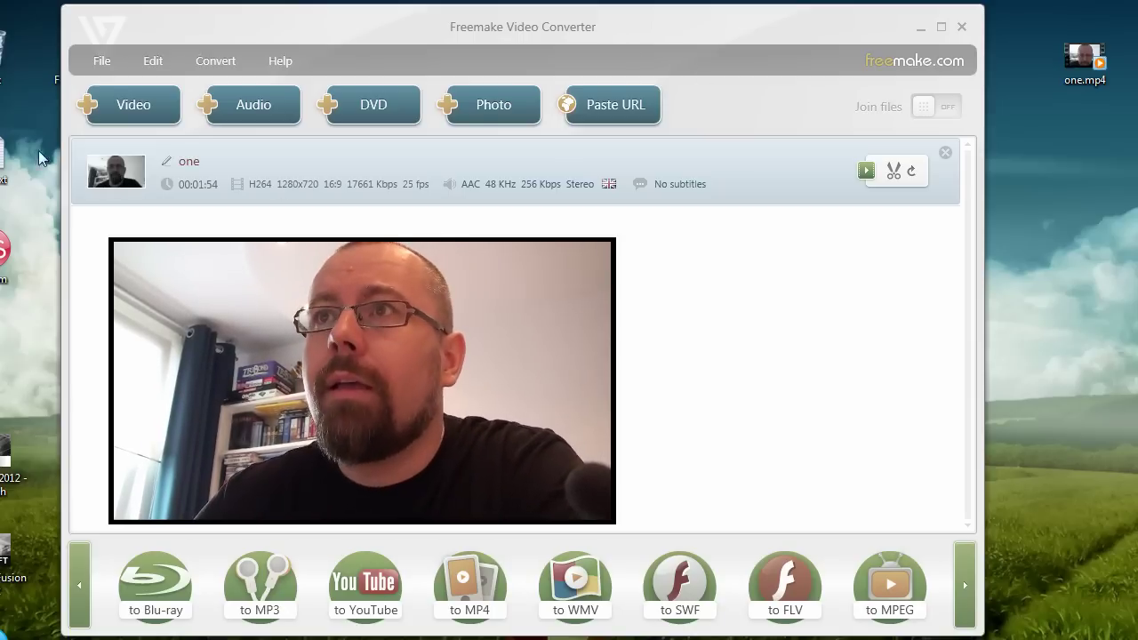
# - Check the file properties of one.mp4 on the desktop and return to the converter
pyautogui.click(131, 178)
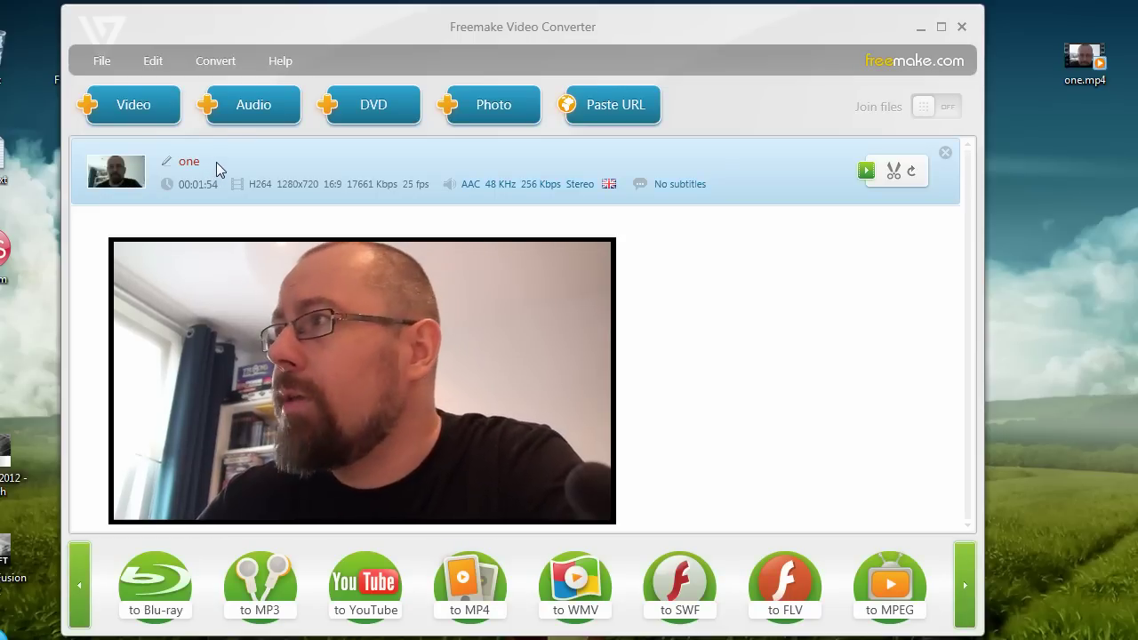
pyautogui.rightClick(1086, 40)
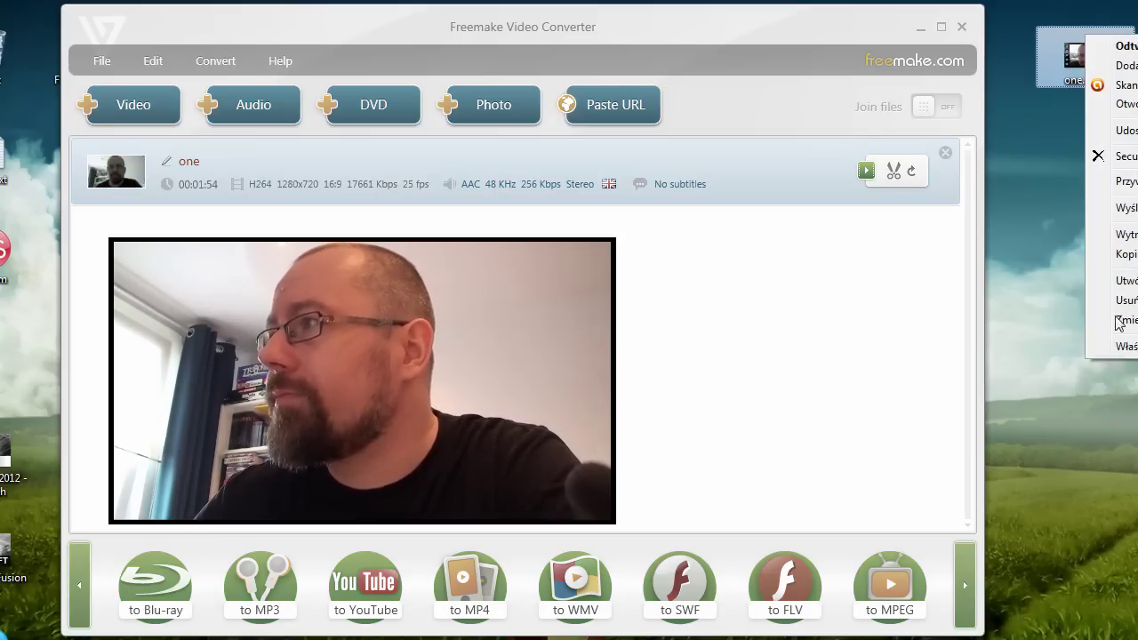
pyautogui.click(1125, 347)
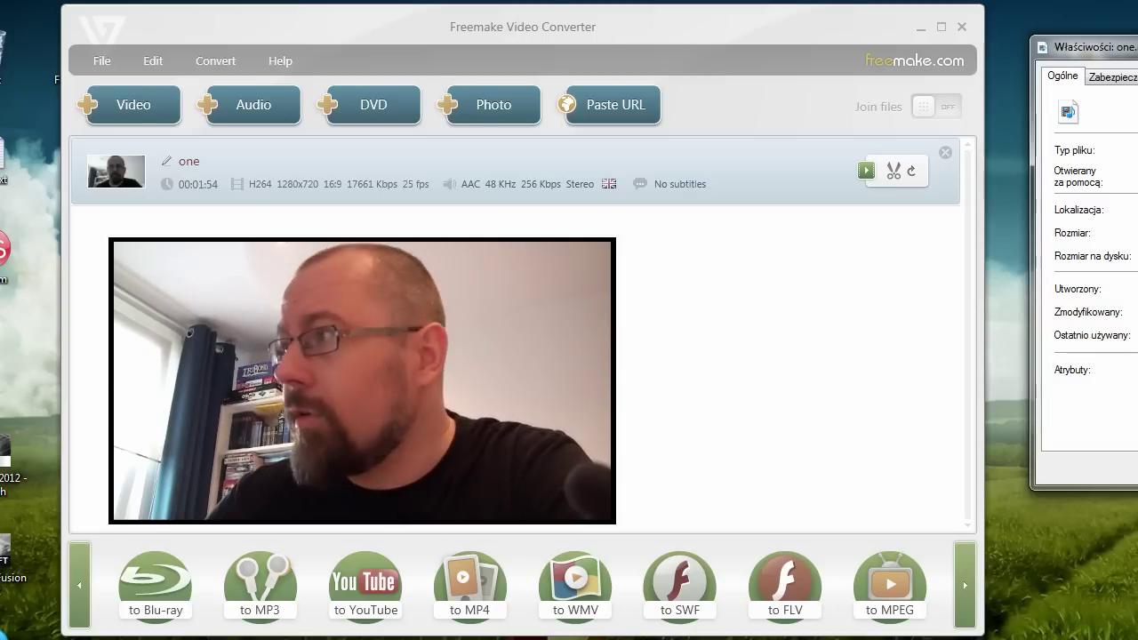
pyautogui.press('Escape')
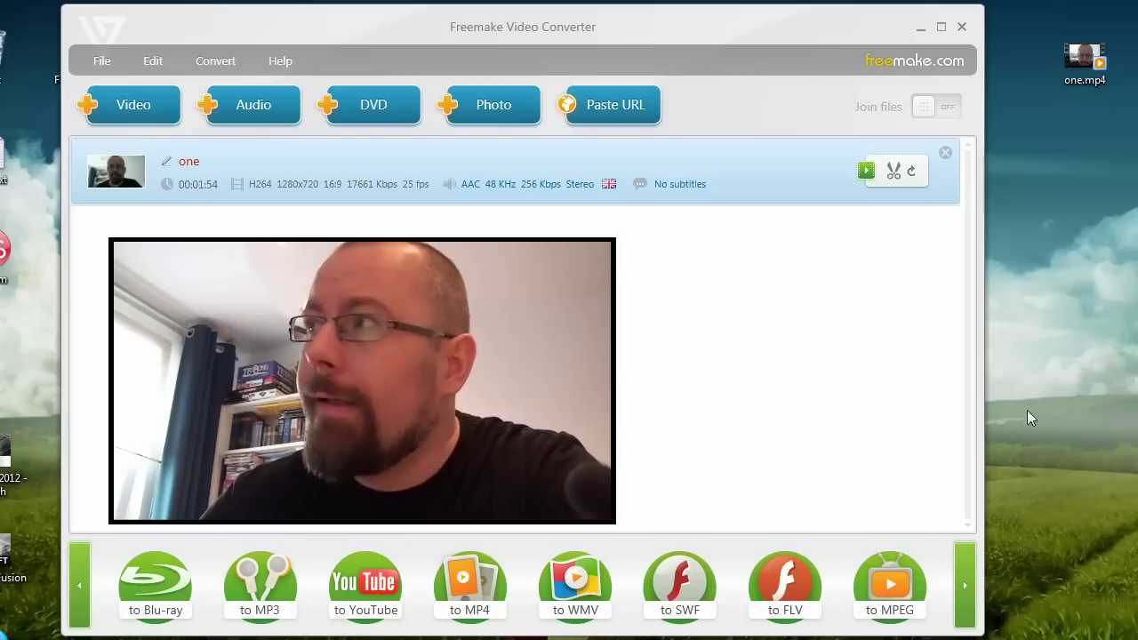
pyautogui.click(1088, 69)
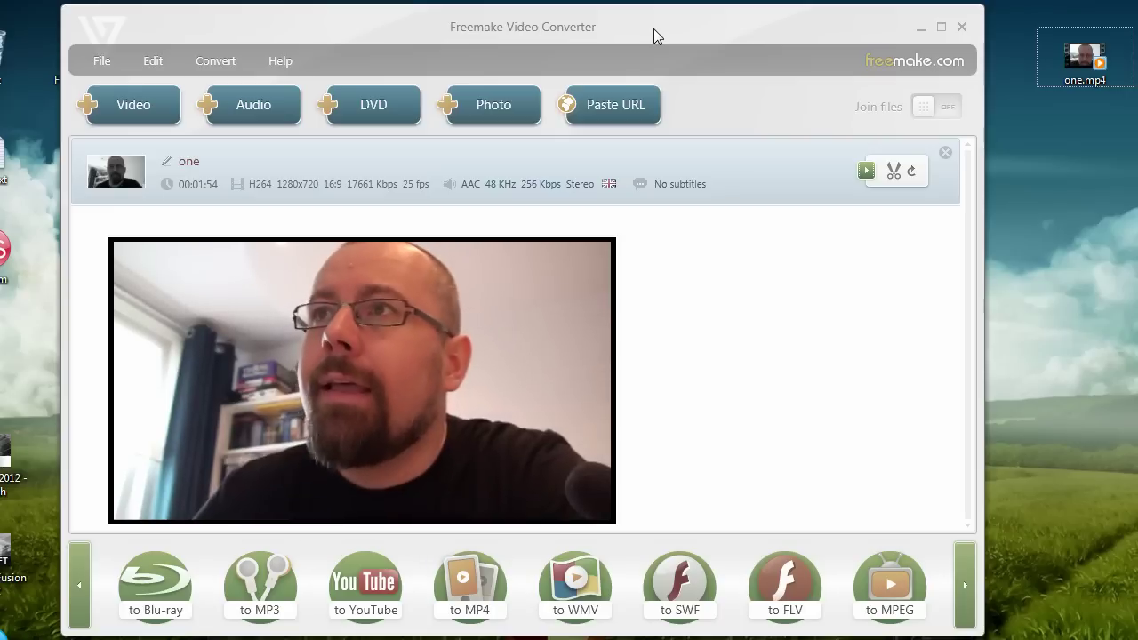
pyautogui.click(296, 182)
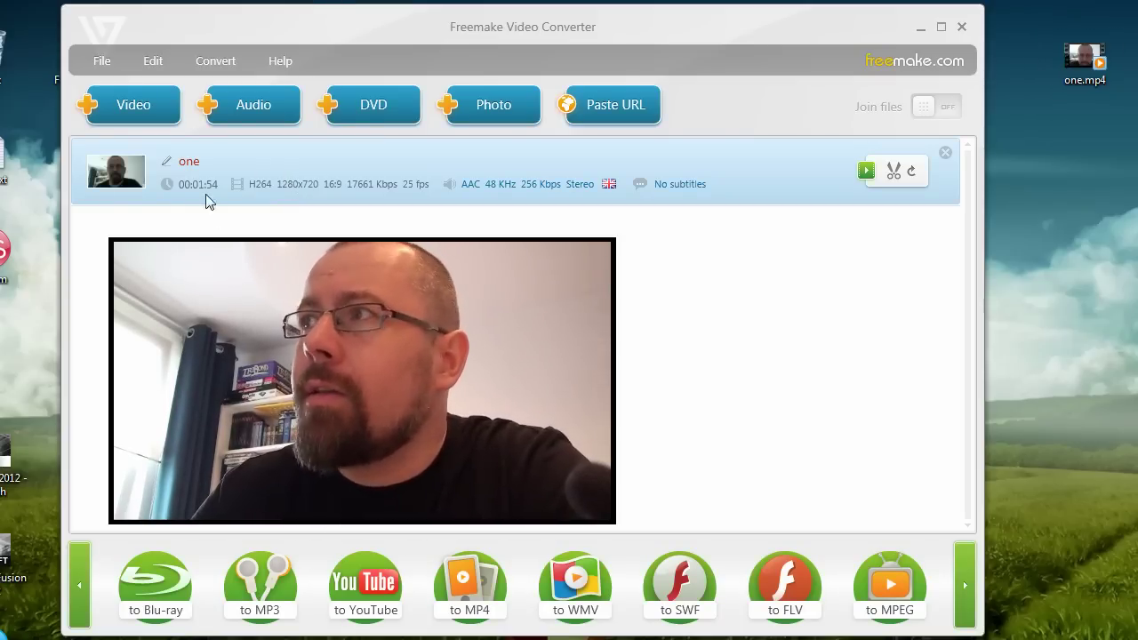
# - Open the Custom preset of the MP4 output for editing and choose the H.264 video codec, 25 fps and the Custom bitrate type
pyautogui.click(481, 575)
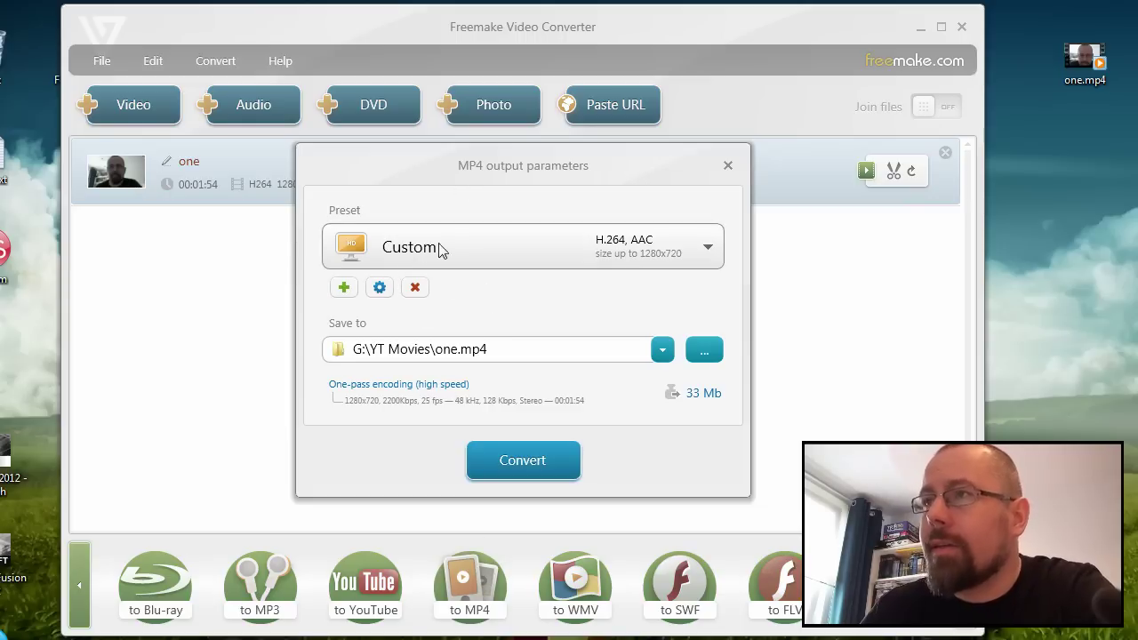
pyautogui.click(380, 288)
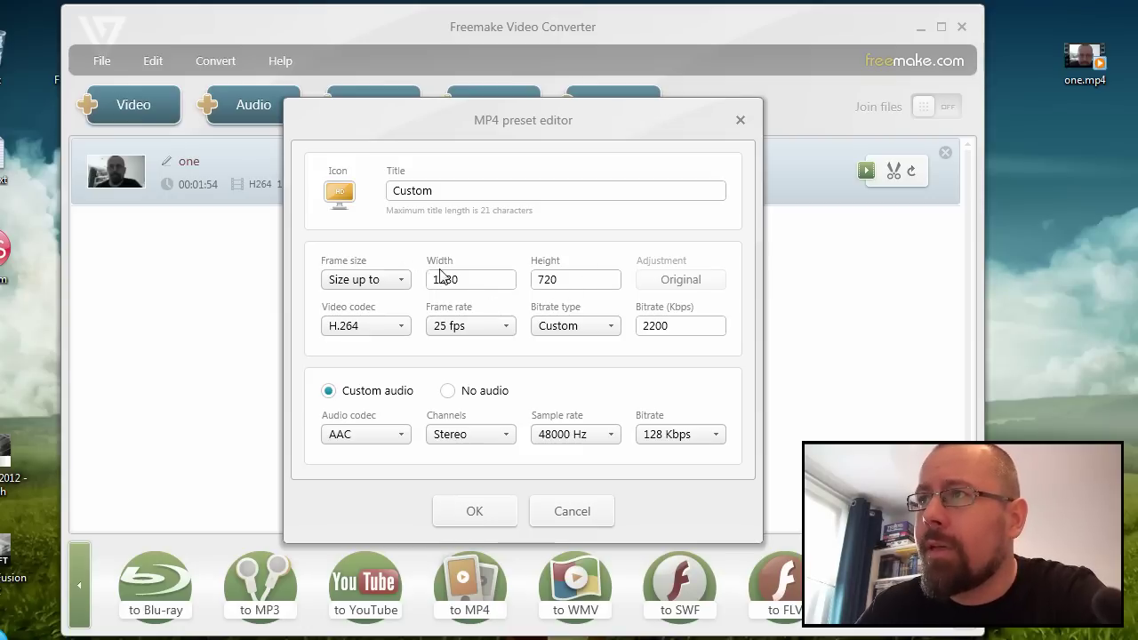
pyautogui.click(355, 327)
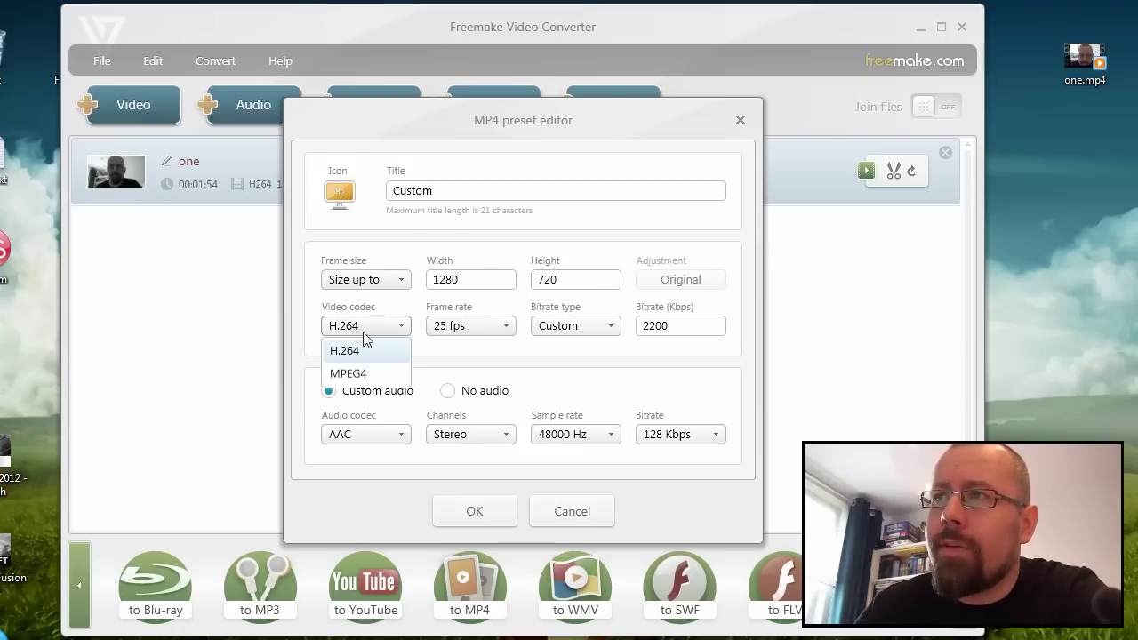
pyautogui.click(370, 359)
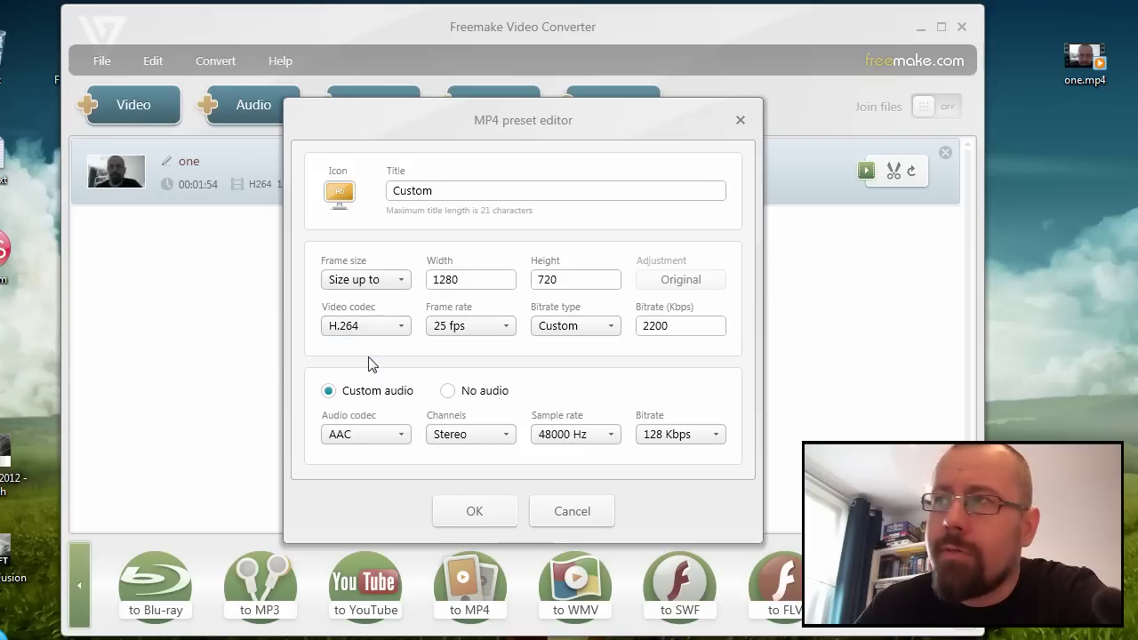
pyautogui.click(476, 331)
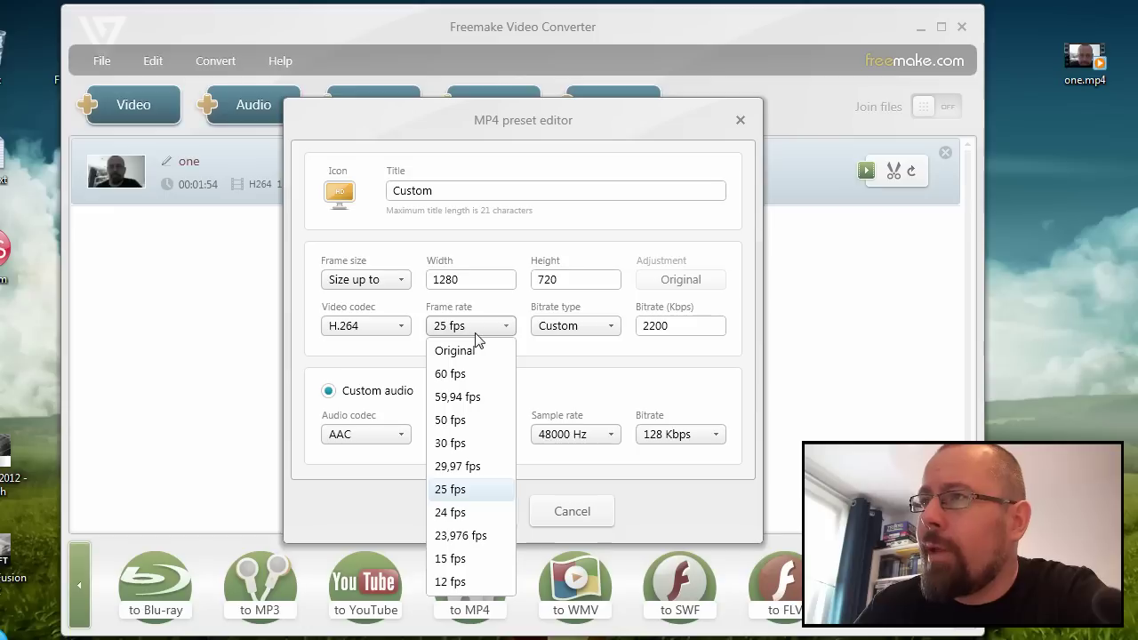
pyautogui.click(461, 494)
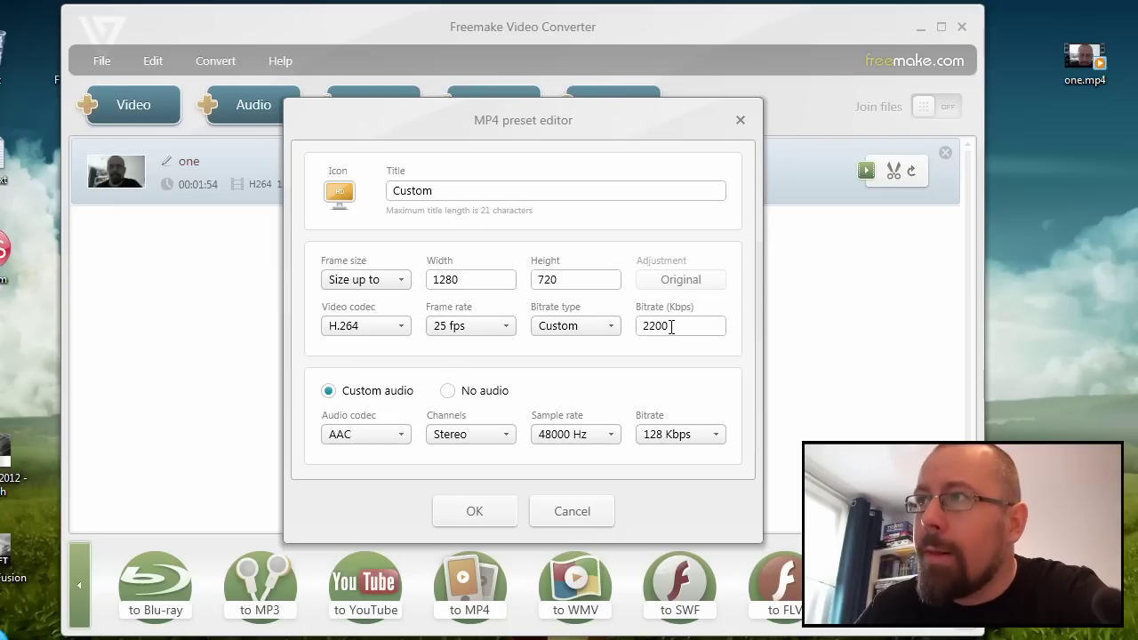
pyautogui.click(574, 325)
pyautogui.click(571, 376)
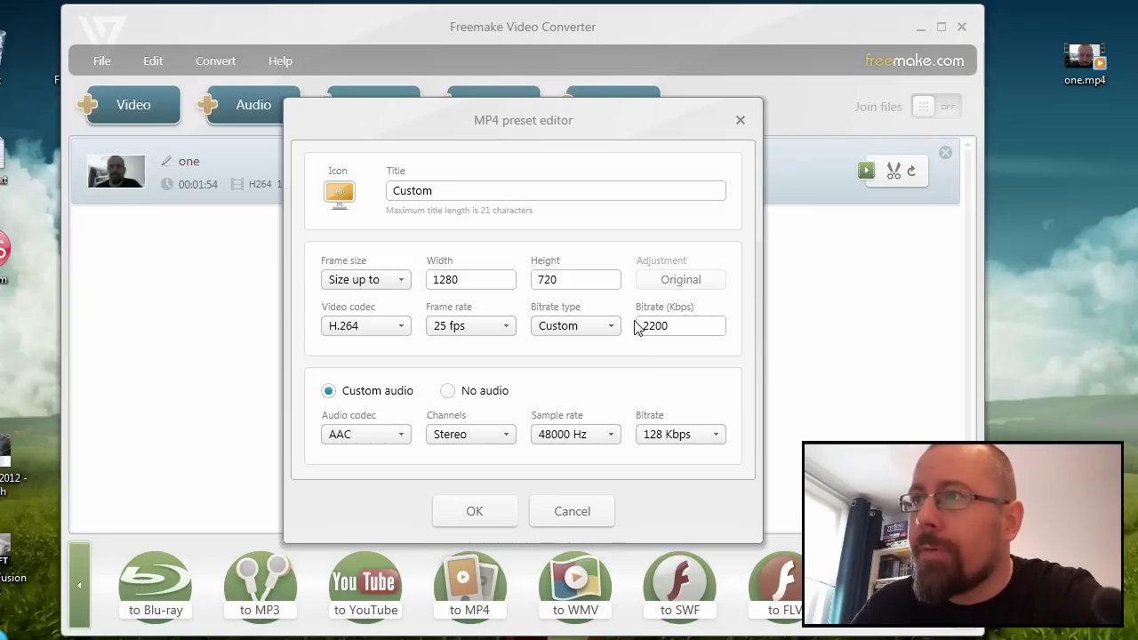
# - Review the available audio codec and channel options in the MP4 preset
pyautogui.click(352, 438)
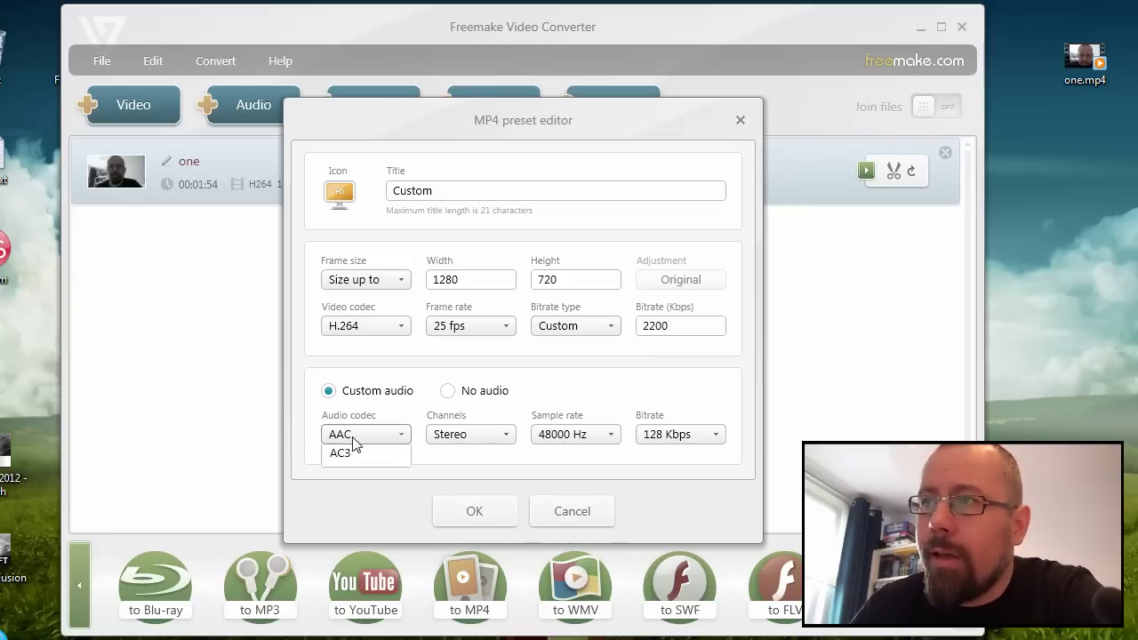
pyautogui.click(364, 484)
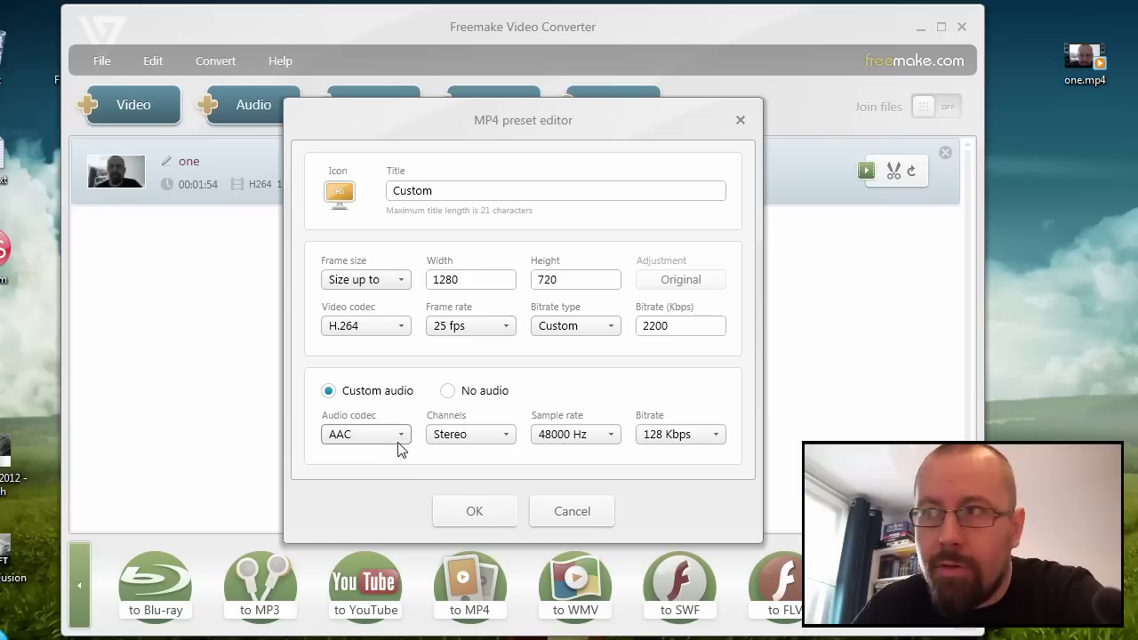
pyautogui.click(473, 439)
pyautogui.click(479, 435)
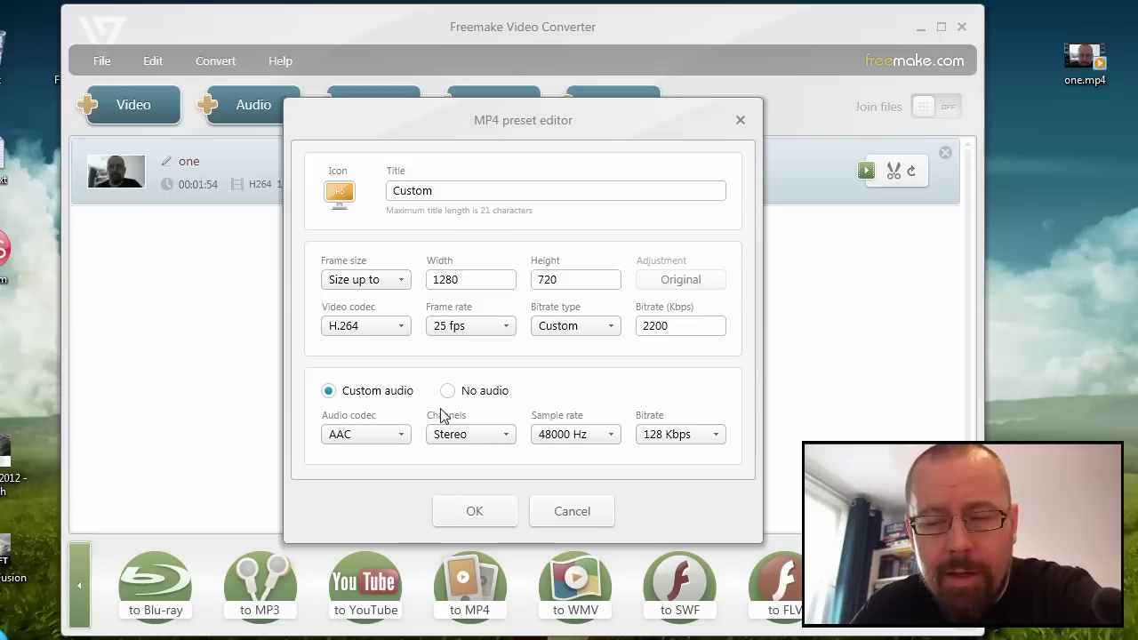
pyautogui.click(471, 442)
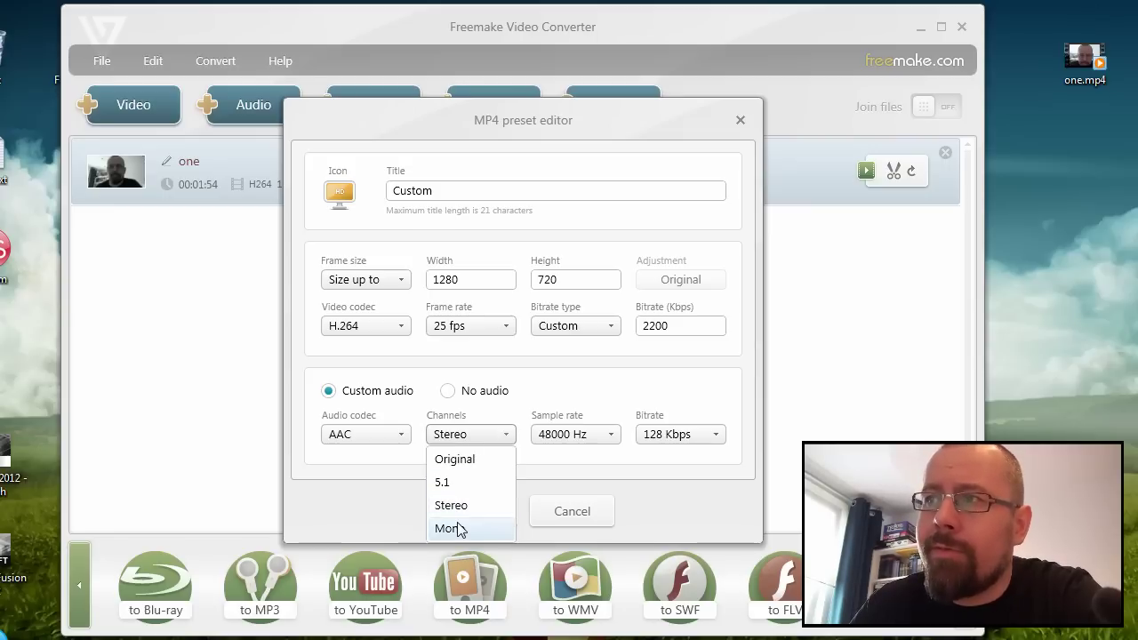
pyautogui.click(465, 439)
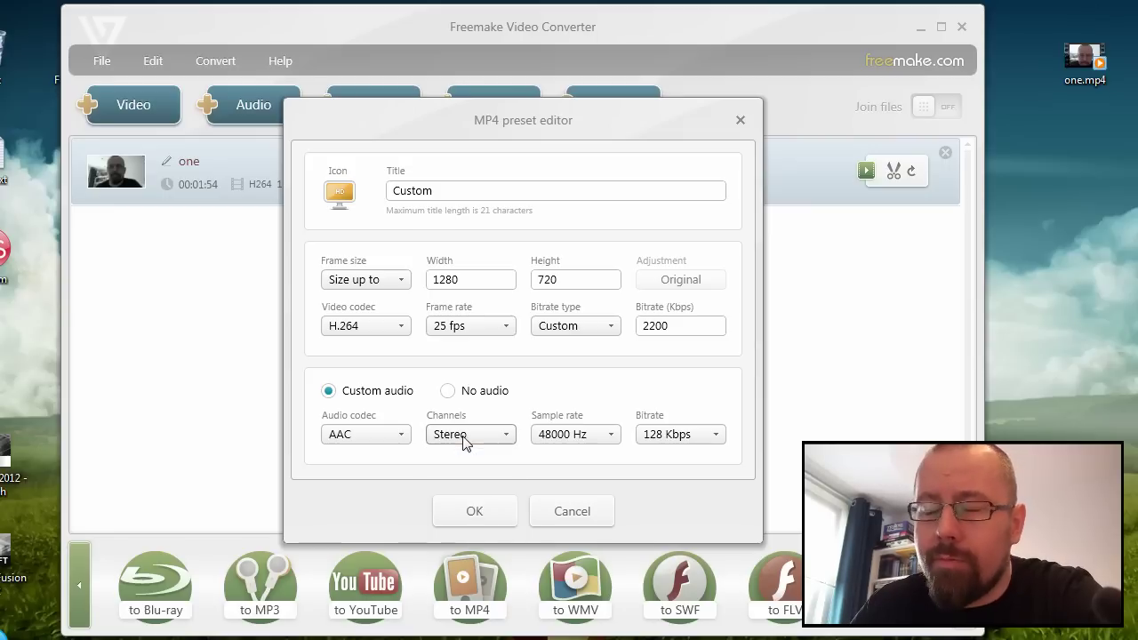
# - Set the preset's audio sample rate to 48000 Hz and audio bitrate to 128 Kbps, and accept the preset settings
pyautogui.click(584, 441)
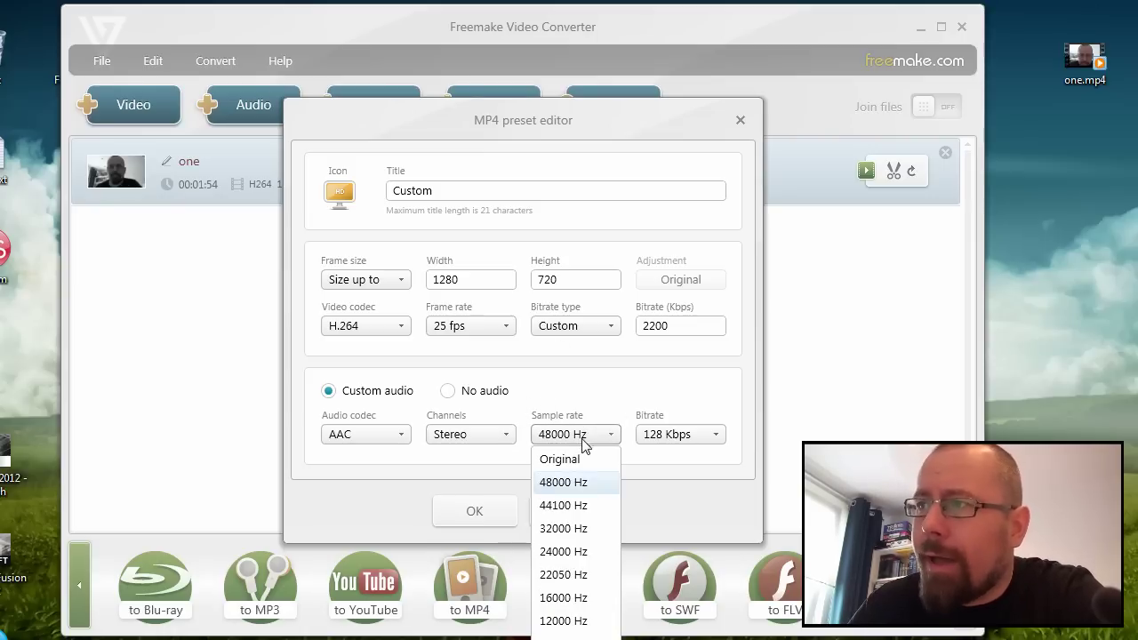
pyautogui.click(562, 505)
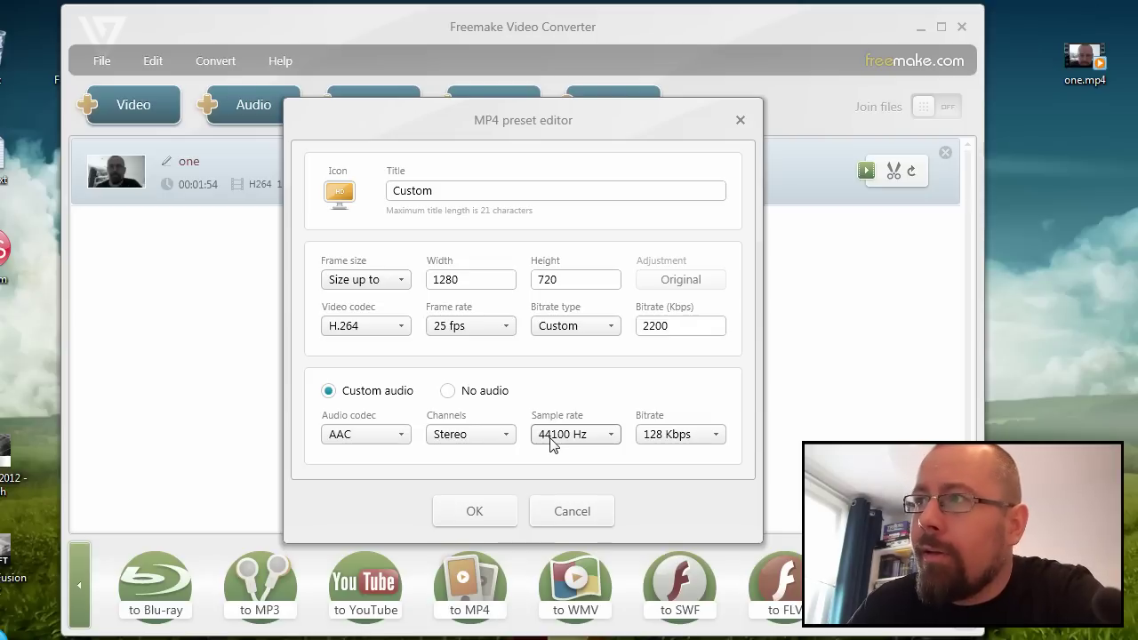
pyautogui.click(552, 443)
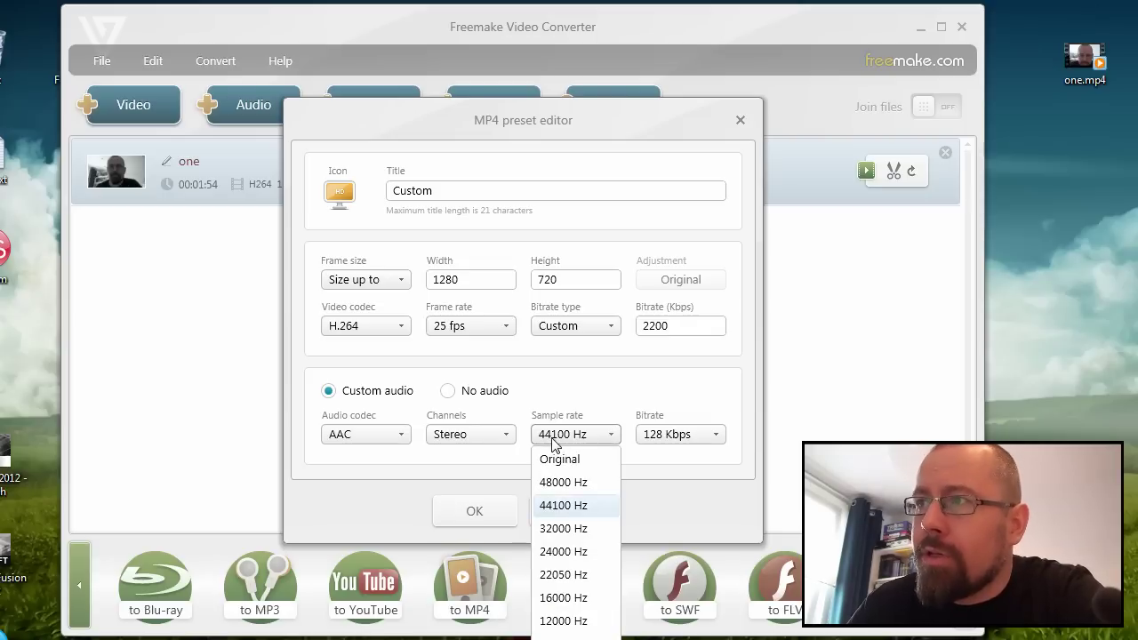
pyautogui.click(549, 487)
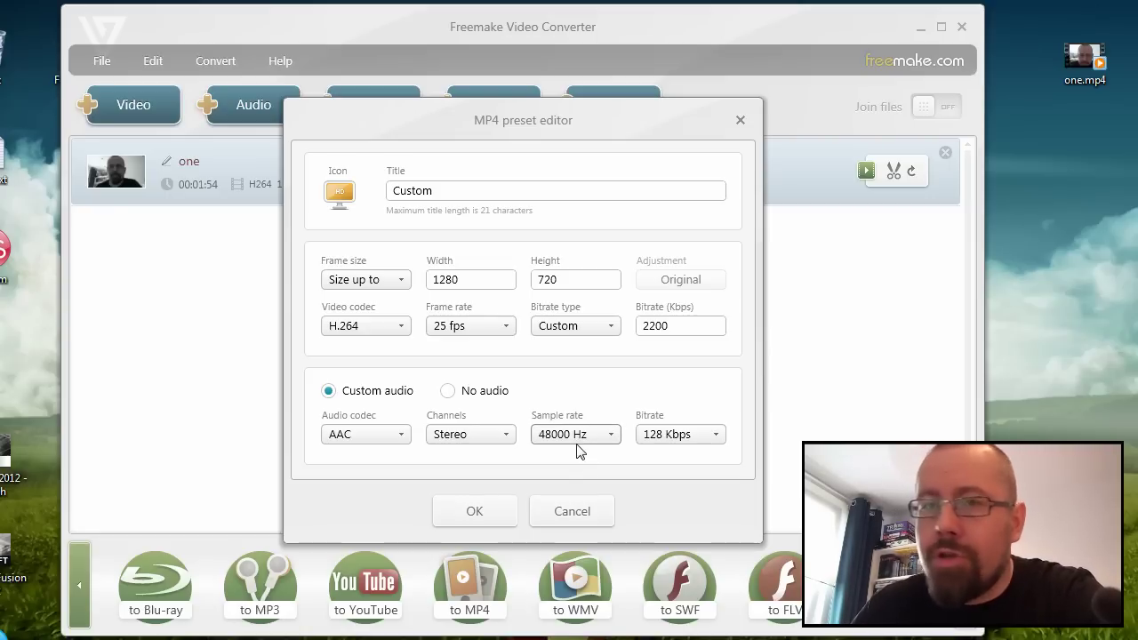
pyautogui.click(681, 442)
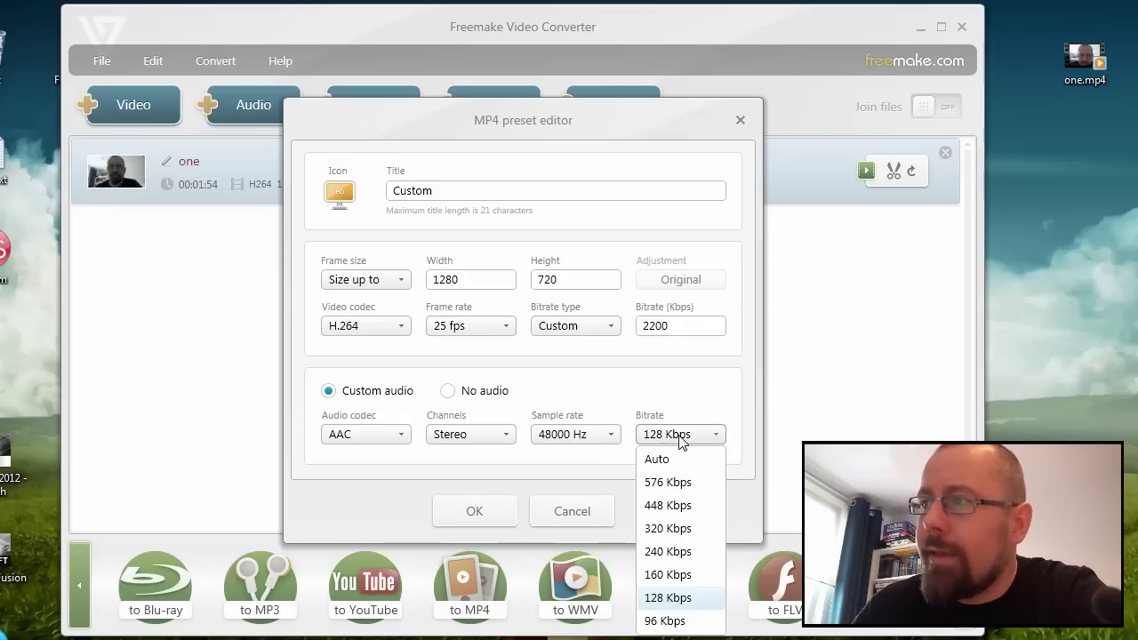
pyautogui.click(671, 598)
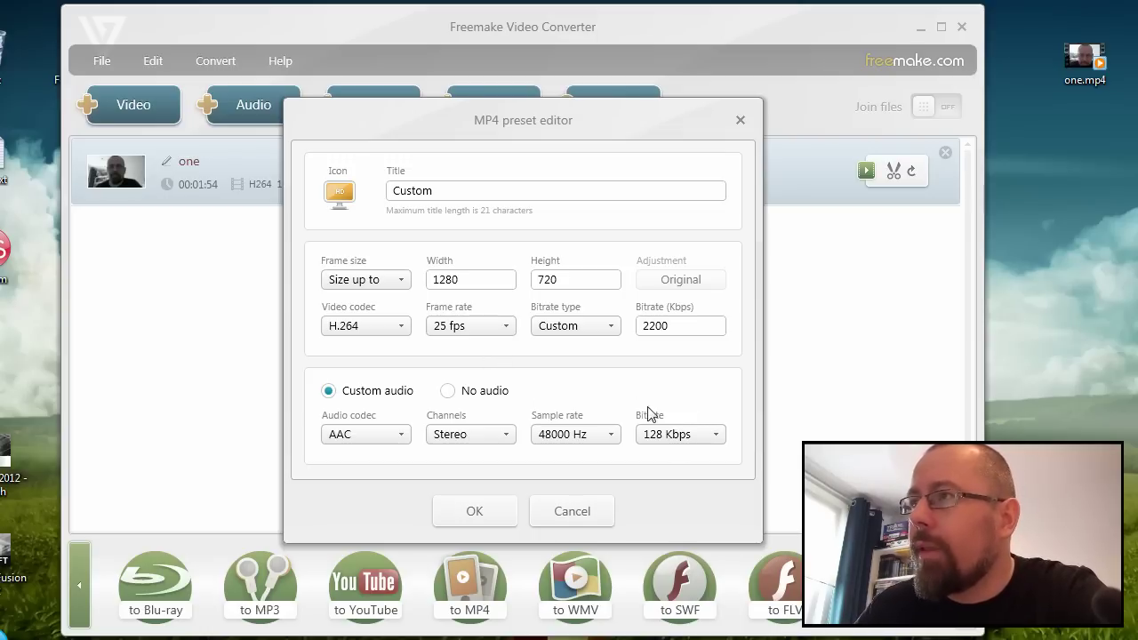
pyautogui.click(473, 511)
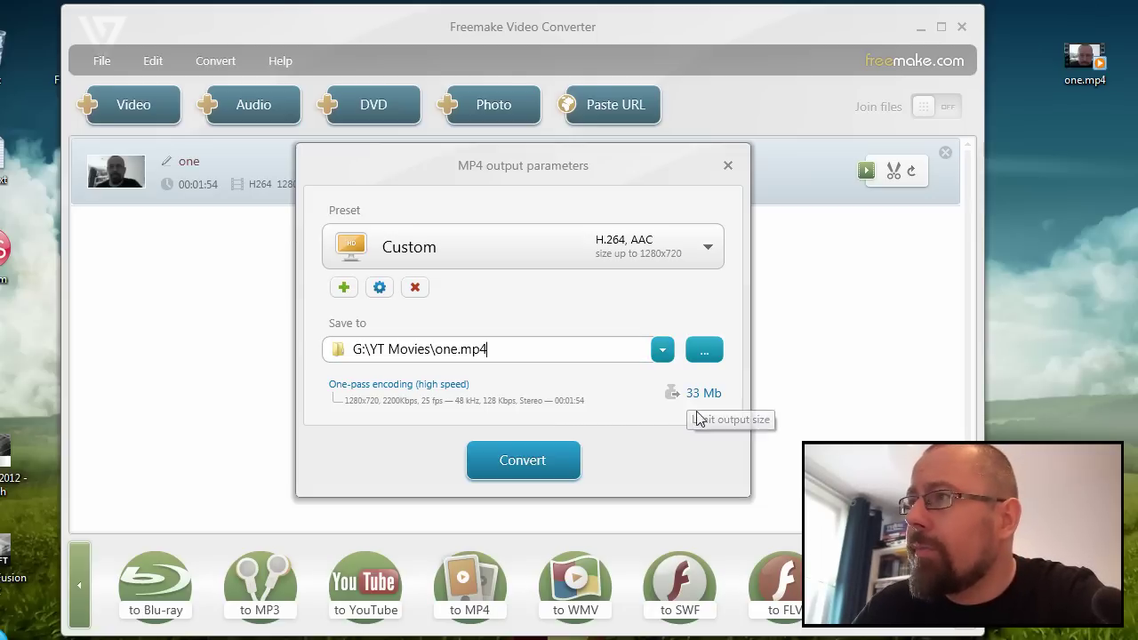
# - Set the output file to one2.mp4 on the desktop (Pulpit) and start the MP4 conversion
pyautogui.click(698, 353)
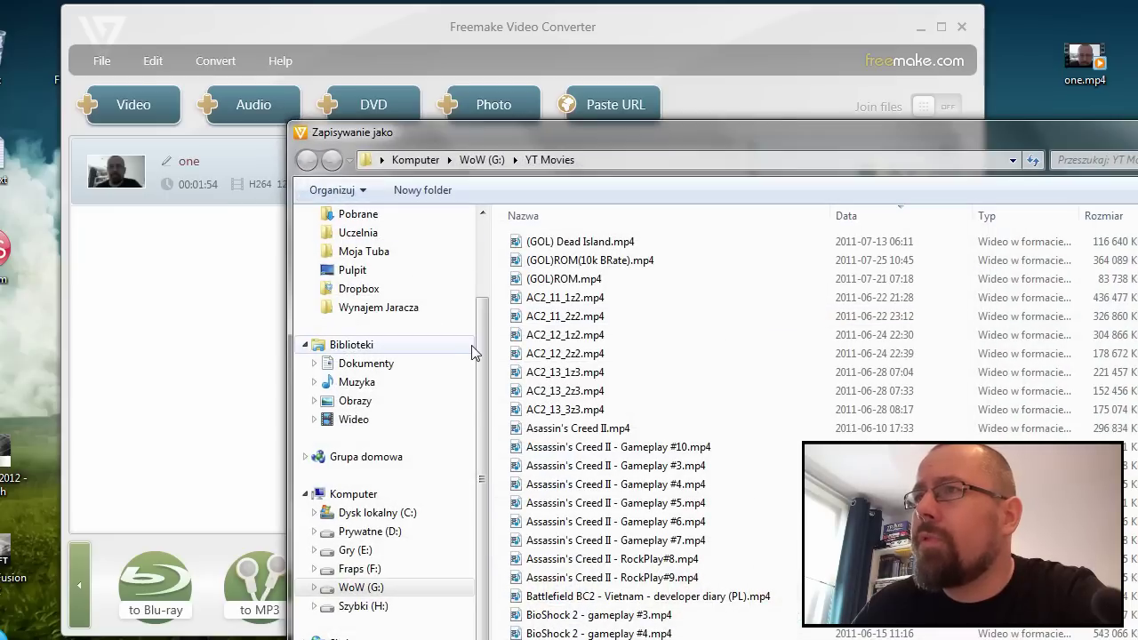
pyautogui.click(348, 275)
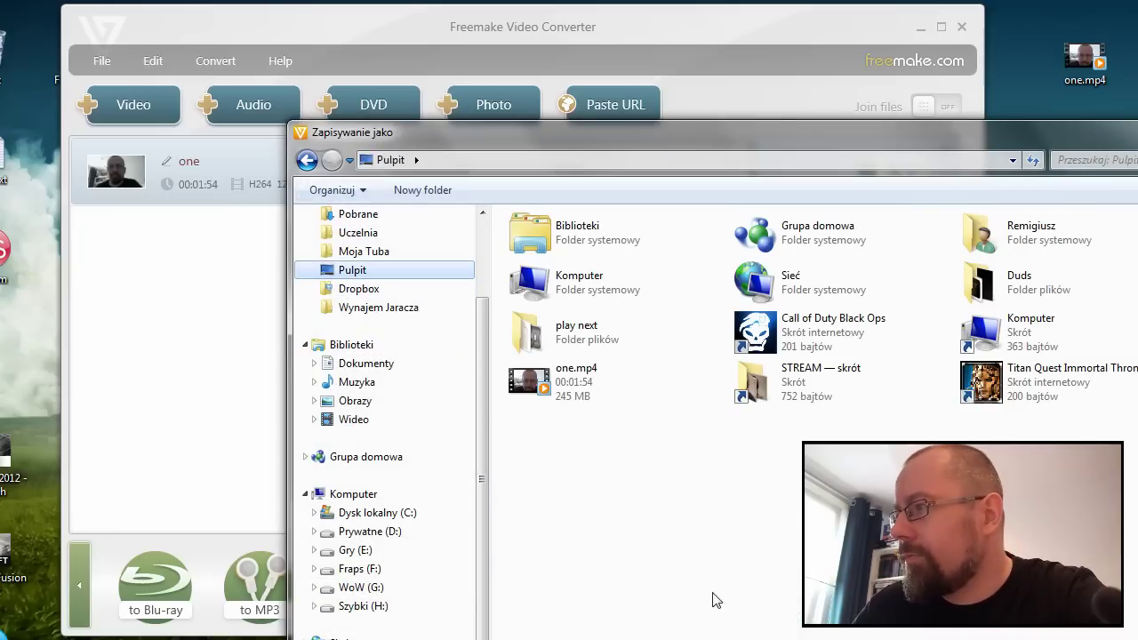
pyautogui.press('Return')
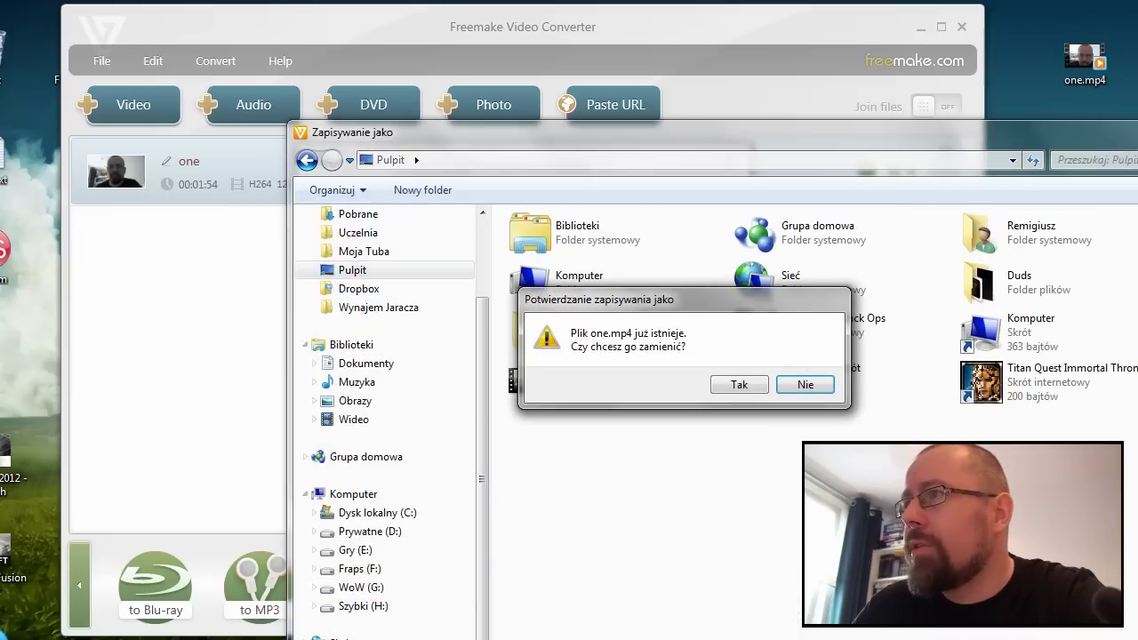
pyautogui.click(805, 385)
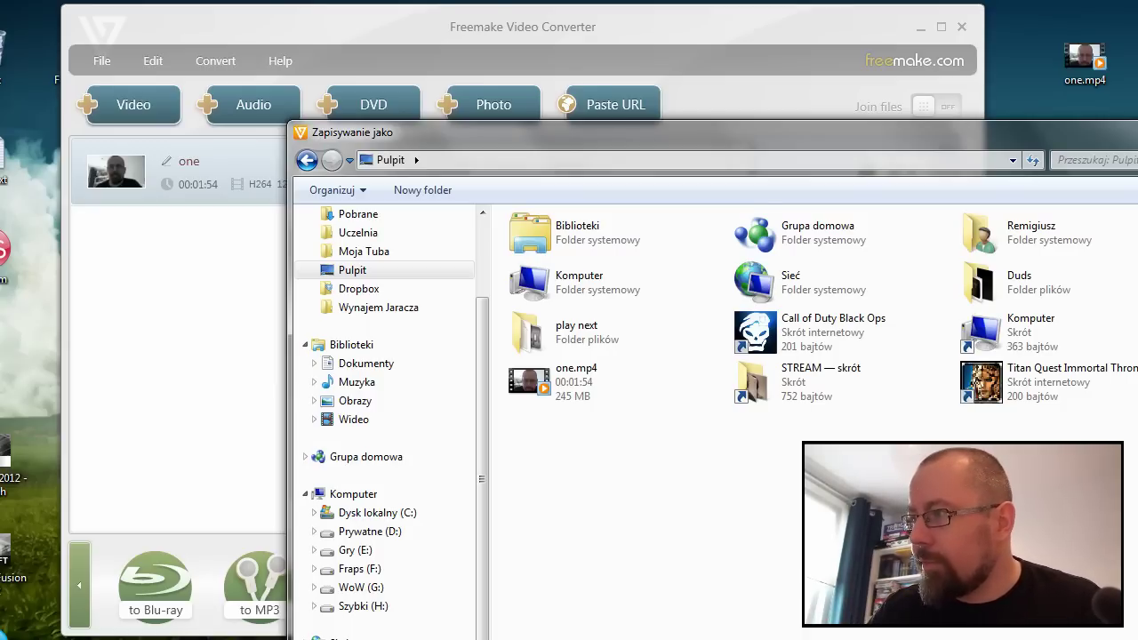
pyautogui.press('Return')
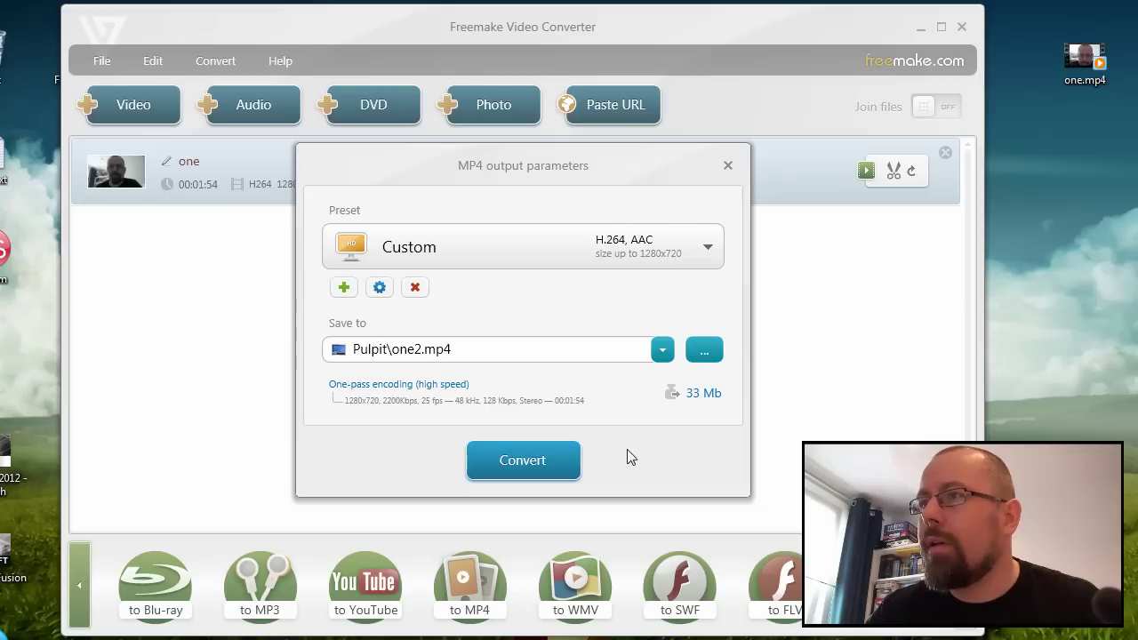
pyautogui.click(558, 452)
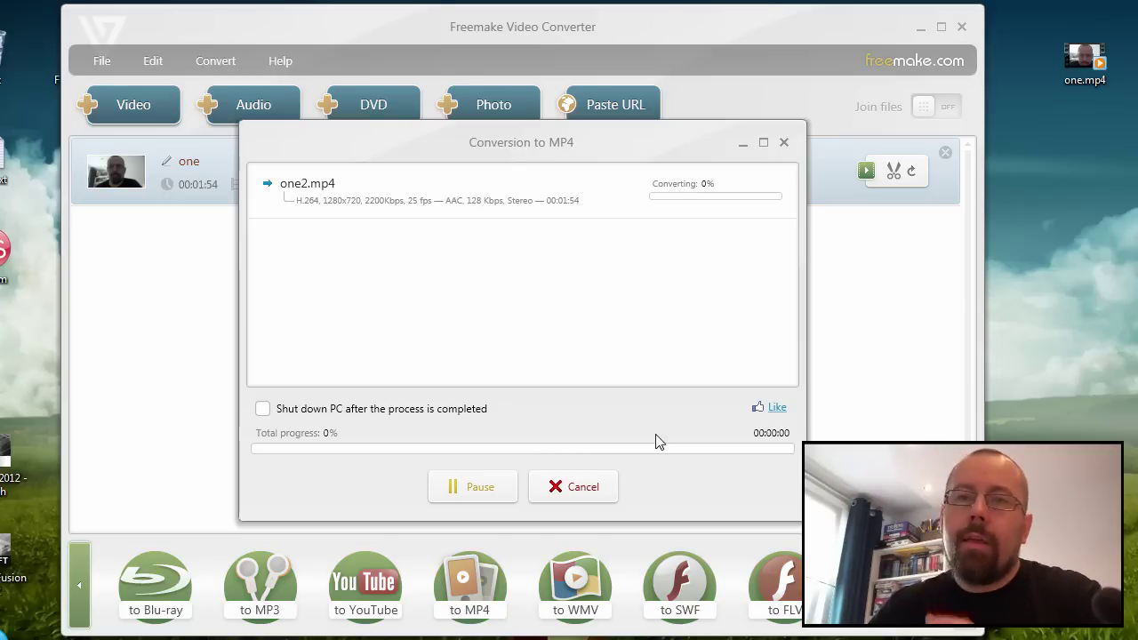